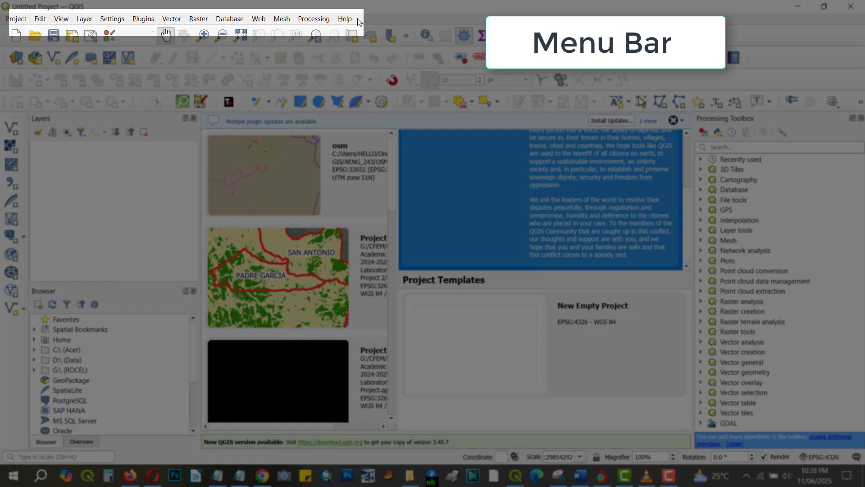
# Step: Review the available project, view, settings, plugin, web and processing commands, including the Google basemaps in QuickMapServices
pyautogui.click(23, 21)
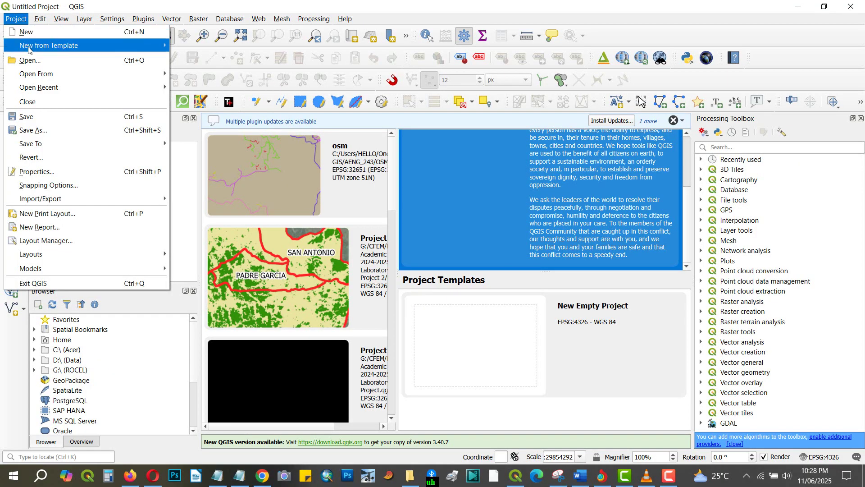
pyautogui.moveTo(32, 76)
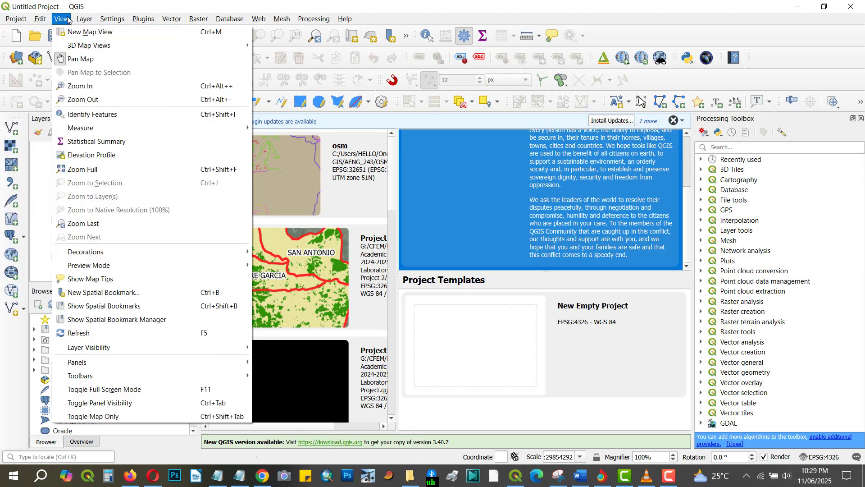
pyautogui.moveTo(41, 21)
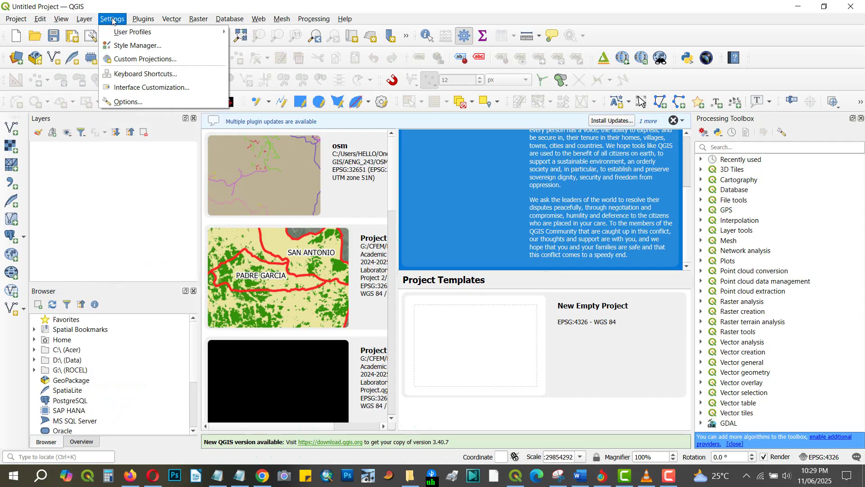
pyautogui.moveTo(145, 22)
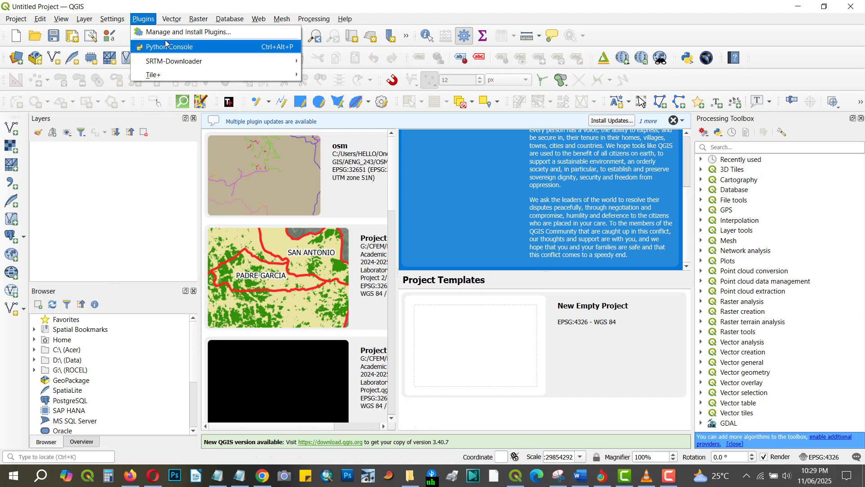
pyautogui.moveTo(174, 19)
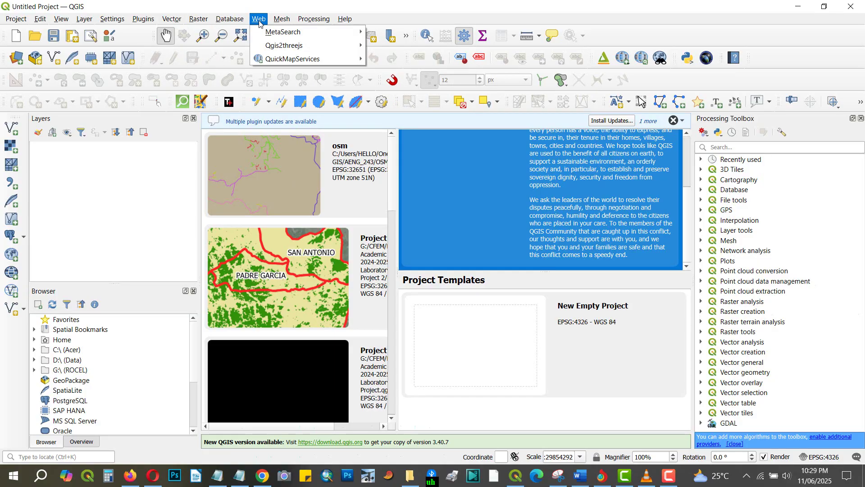
pyautogui.moveTo(273, 63)
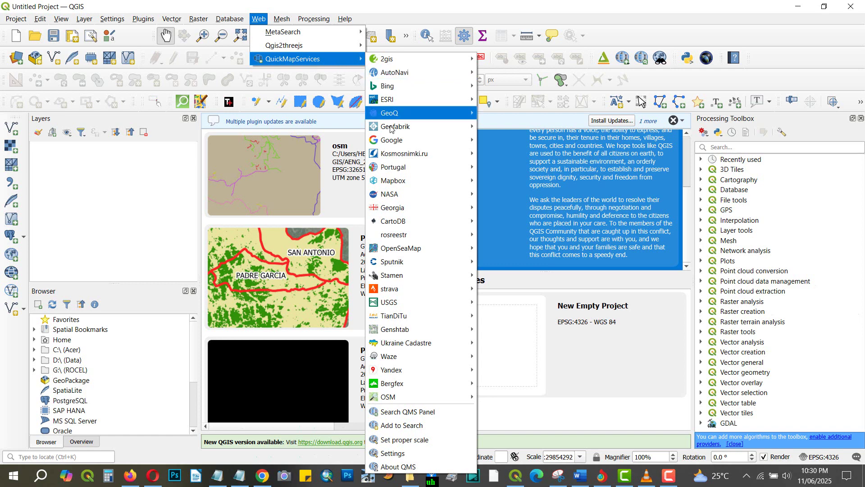
pyautogui.moveTo(390, 143)
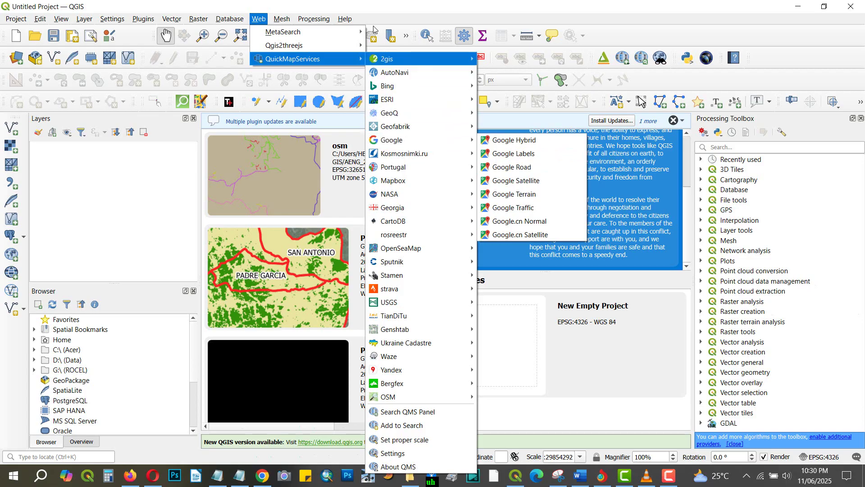
pyautogui.moveTo(345, 22)
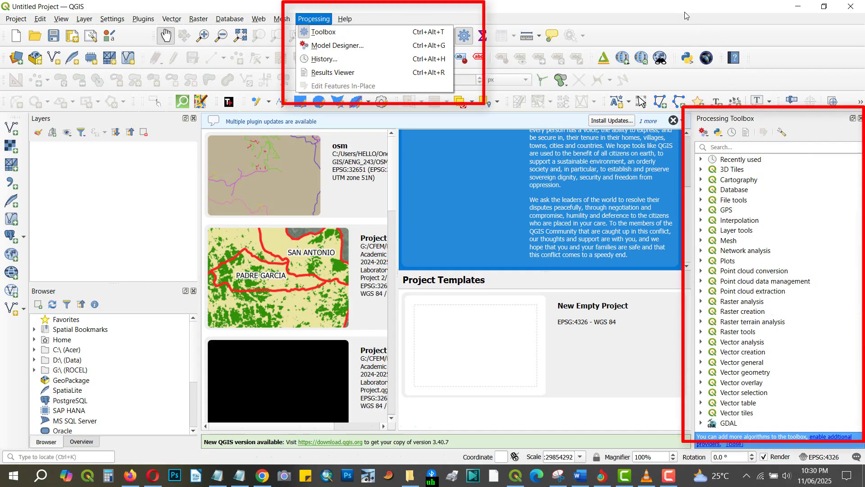
pyautogui.click(655, 12)
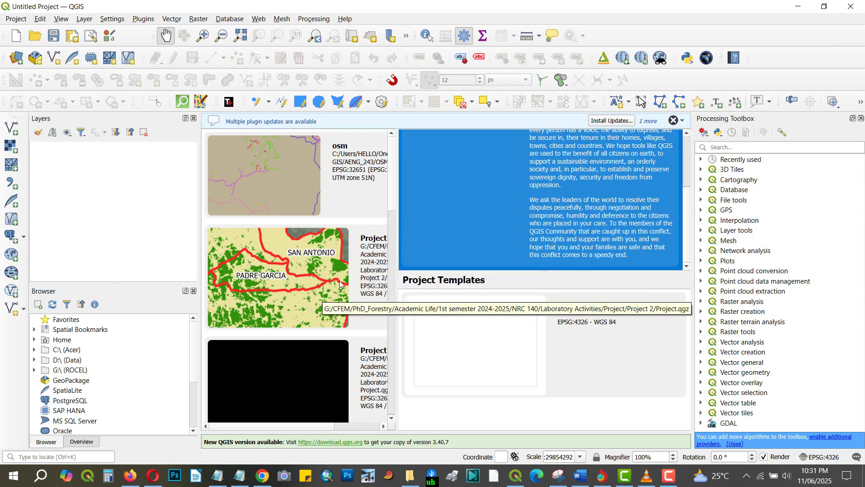
# Step: Open the recent Project.qgz from the Project 2 folder and keep its unavailable layers
pyautogui.click(293, 283)
pyautogui.doubleClick(294, 284)
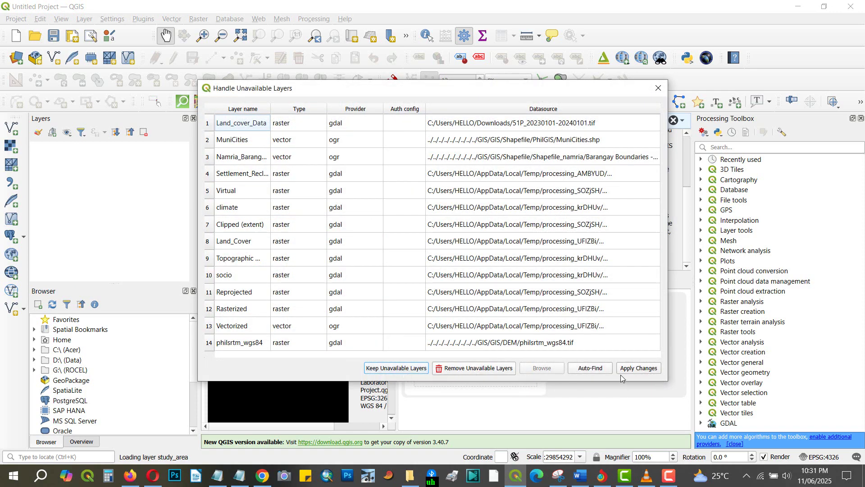
pyautogui.click(395, 368)
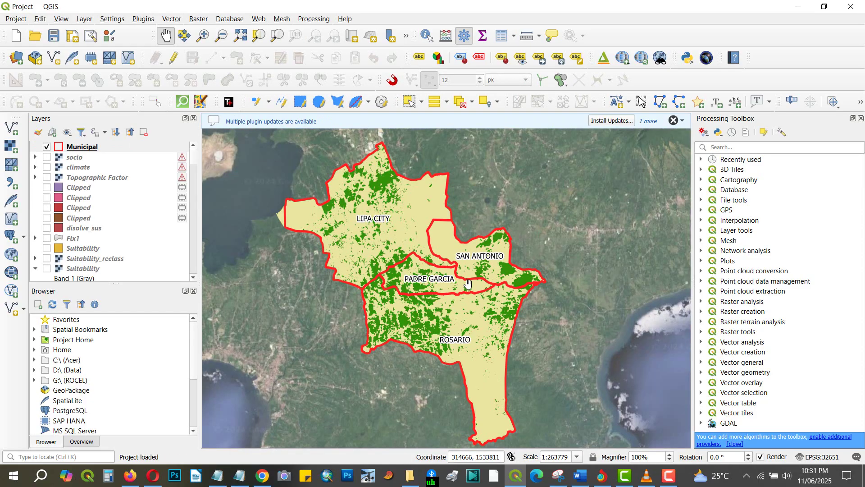
# Step: Examine the map around Lipa City, San Antonio, Padre Garcia and Rosario, and look through the project's layer list
pyautogui.moveTo(408, 244); pyautogui.dragTo(416, 285)
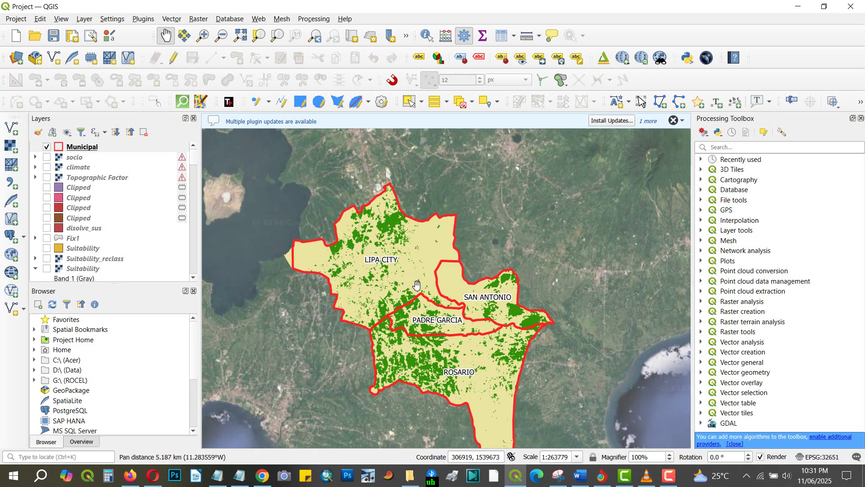
pyautogui.moveTo(396, 330); pyautogui.dragTo(389, 282)
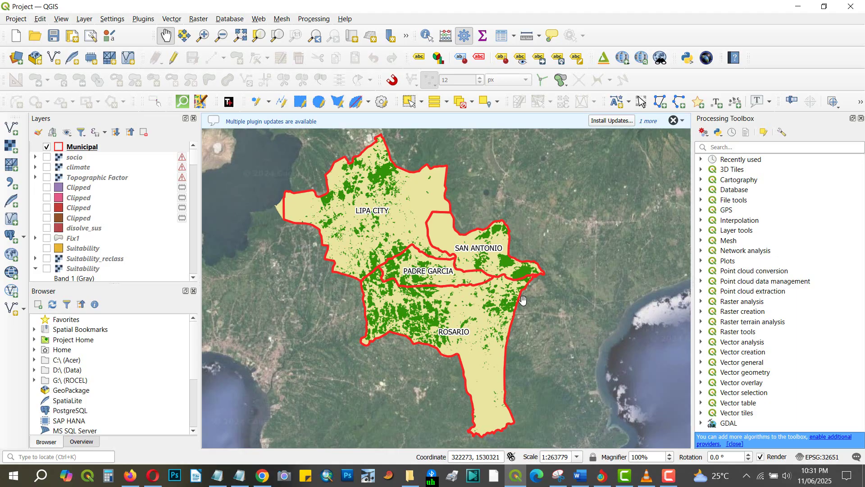
pyautogui.moveTo(475, 305); pyautogui.dragTo(489, 298)
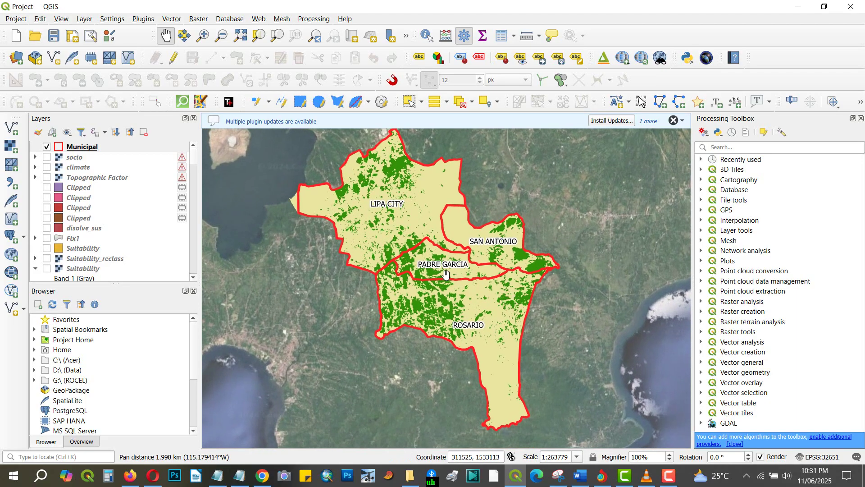
pyautogui.scroll(-1, 424, 276)
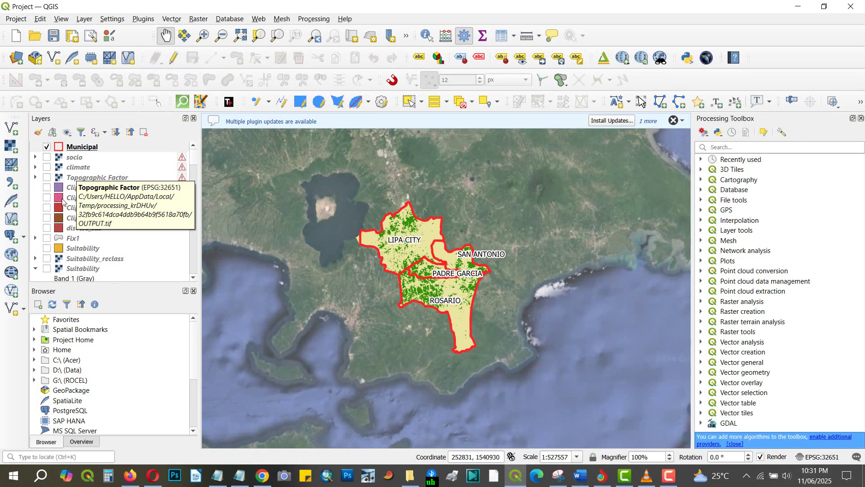
pyautogui.moveTo(194, 158); pyautogui.dragTo(195, 175)
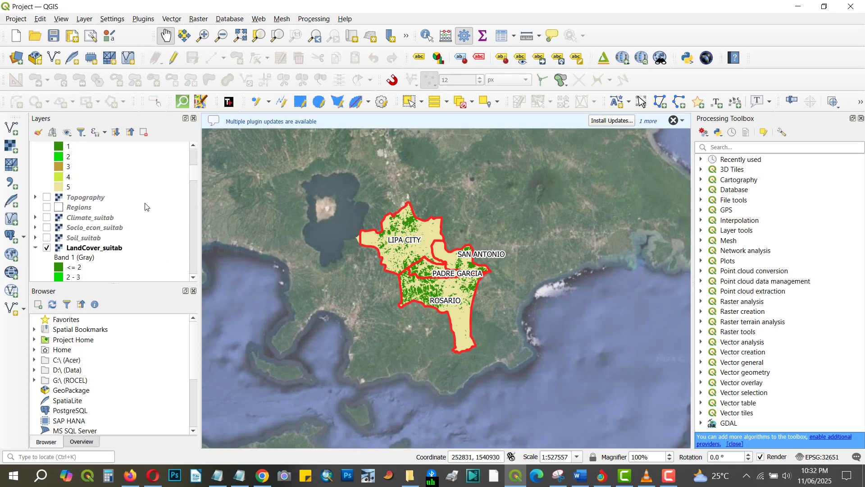
pyautogui.scroll(-1, 135, 215)
pyautogui.scroll(-1, 103, 231)
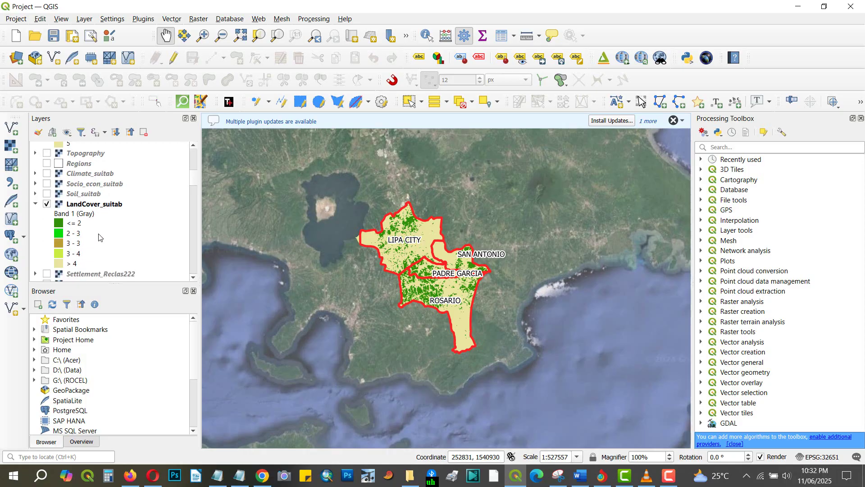
pyautogui.scroll(6, 100, 237)
pyautogui.scroll(2, 96, 242)
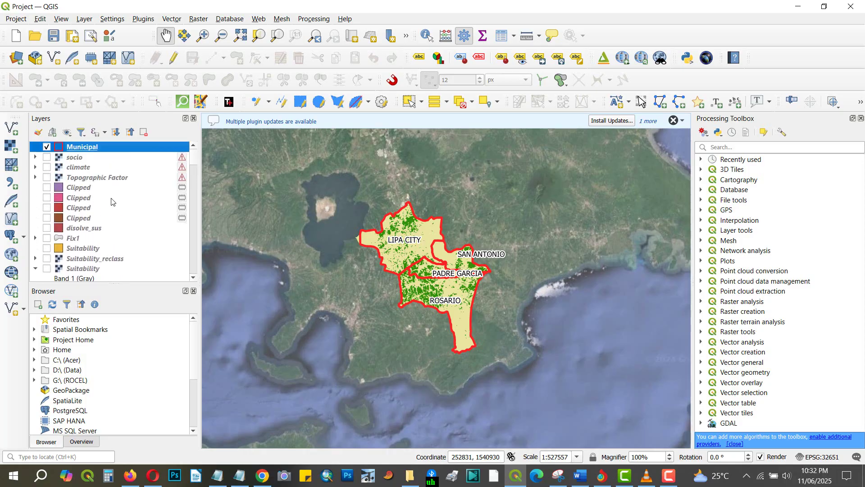
# Step: Toggle the visibility of the socio, climate, Topographic Factor and first Clipped layers on and back off
pyautogui.click(80, 159)
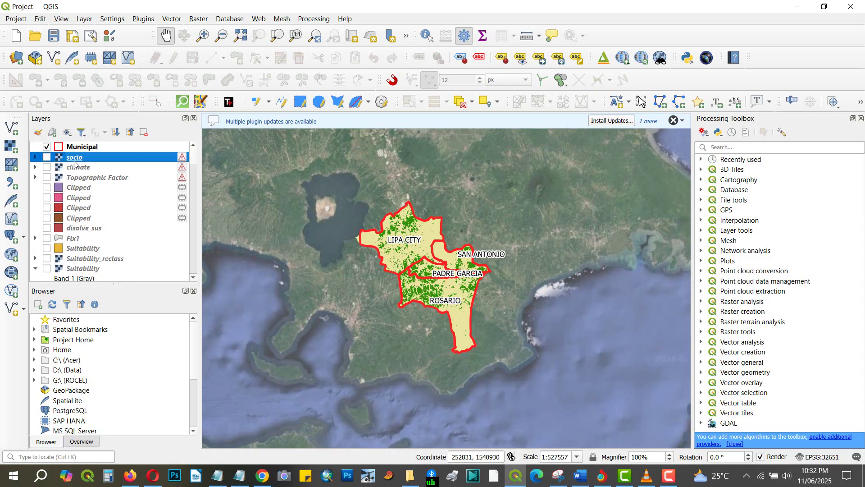
pyautogui.click(47, 158)
pyautogui.click(46, 167)
pyautogui.click(47, 178)
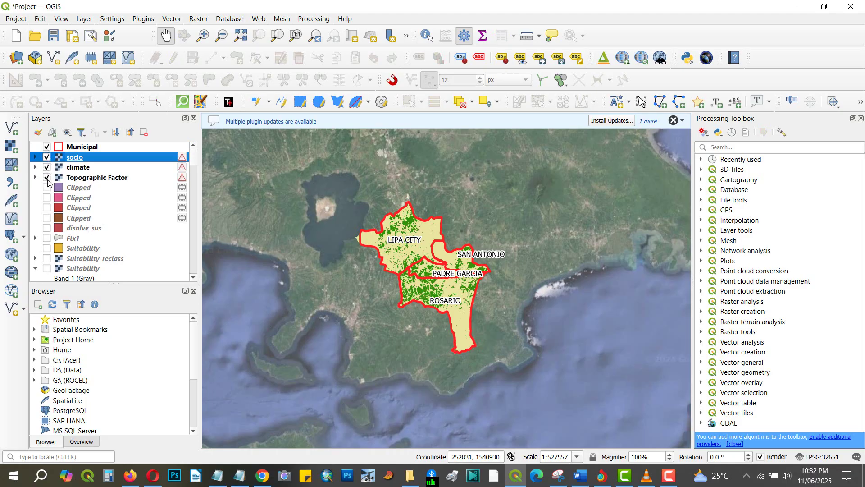
pyautogui.click(47, 187)
pyautogui.click(46, 178)
pyautogui.click(47, 168)
pyautogui.click(47, 157)
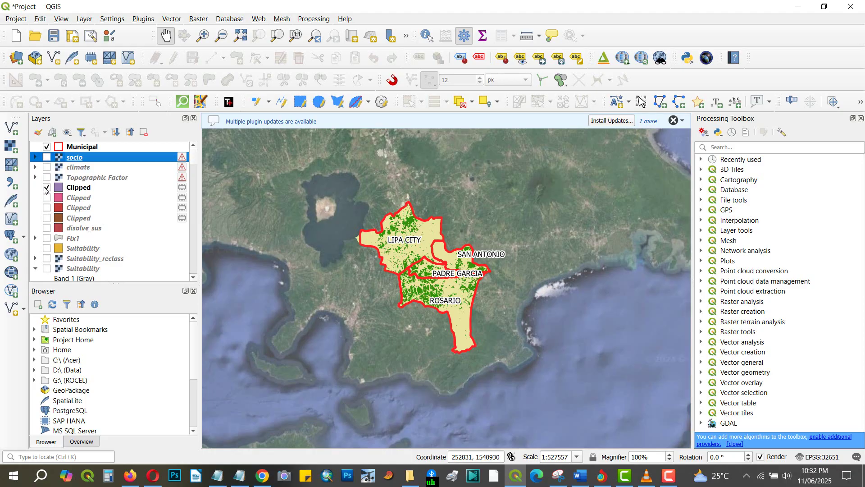
pyautogui.click(46, 188)
# Step: Expand the G: drive in the data browser and open its GIS folder
pyautogui.scroll(-1, 198, 368)
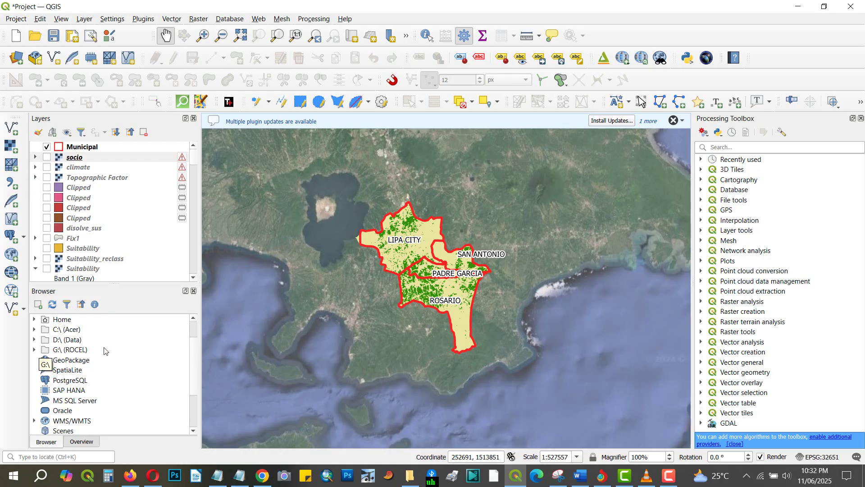
pyautogui.scroll(1, 196, 346)
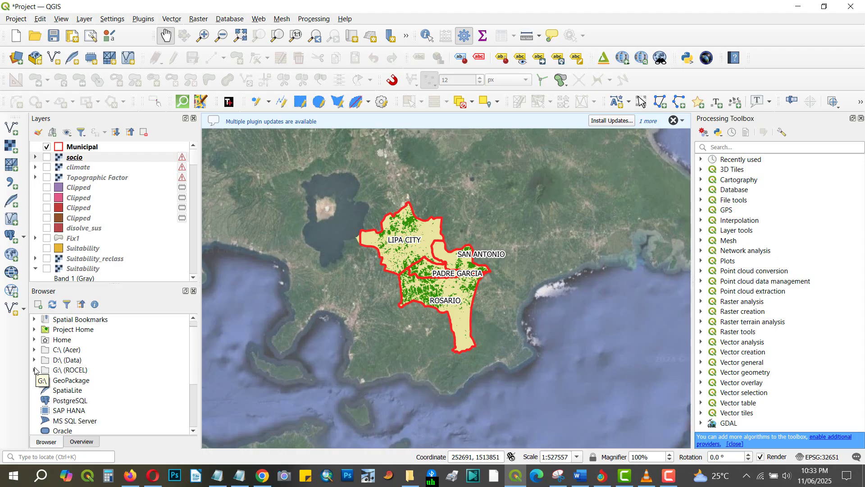
pyautogui.click(34, 370)
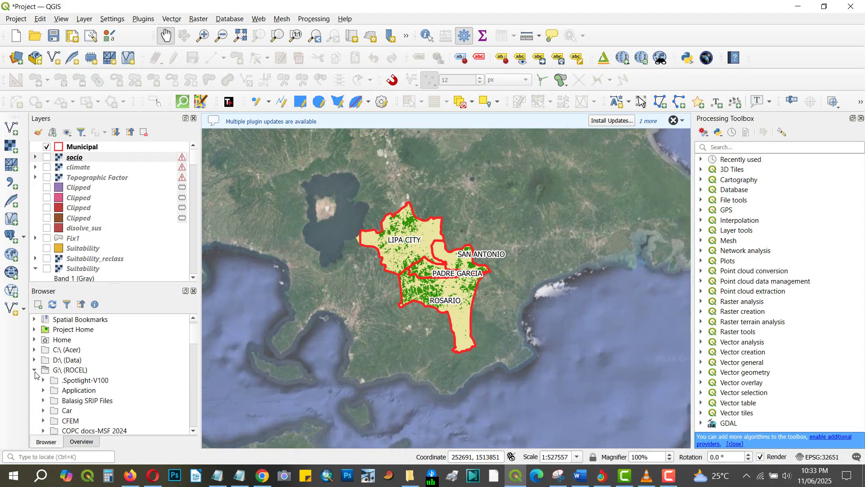
pyautogui.scroll(-1, 63, 402)
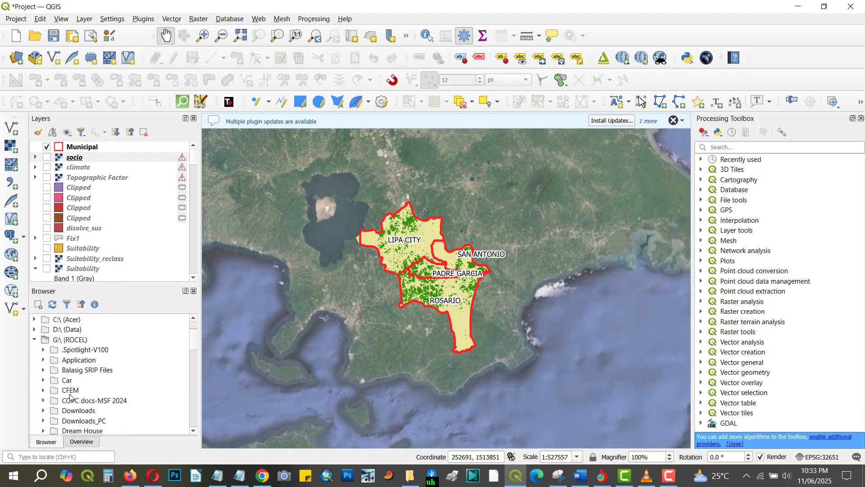
pyautogui.scroll(-1, 69, 402)
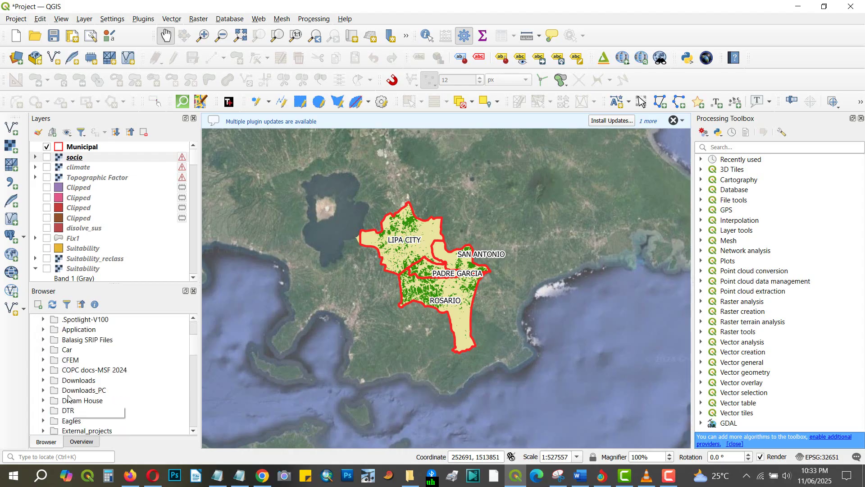
pyautogui.scroll(1, 65, 347)
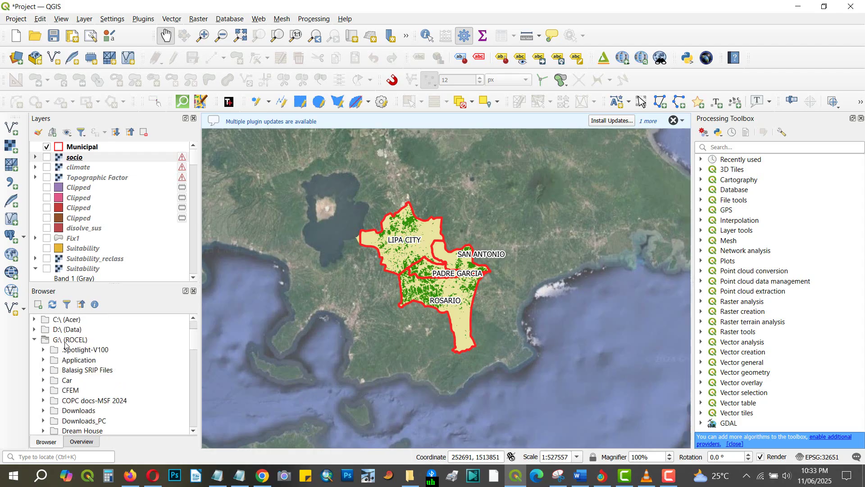
pyautogui.scroll(-1, 61, 360)
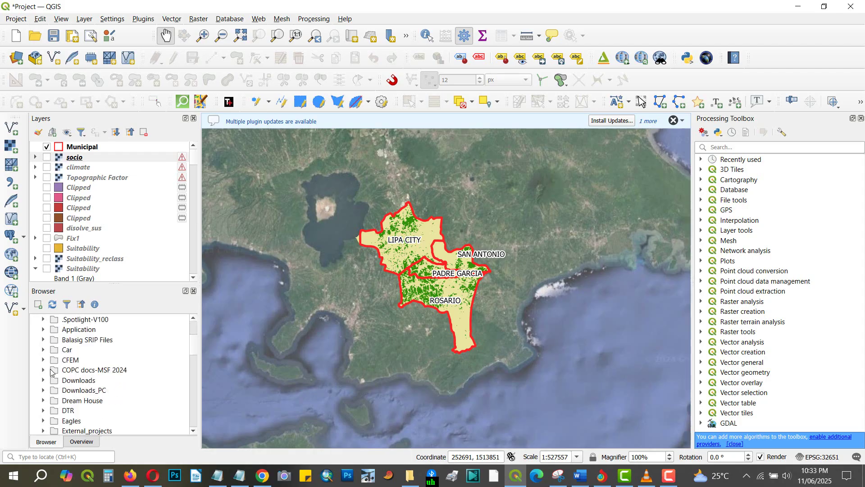
pyautogui.scroll(-3, 55, 374)
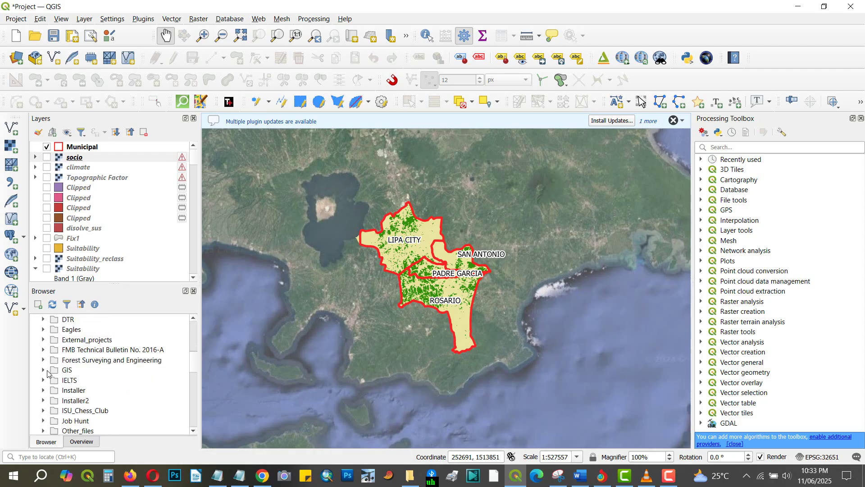
pyautogui.click(44, 371)
# Step: Expand the GEO-SPATIAL folder and its Exercise_data_attribute_table subfolder to list the data files
pyautogui.scroll(-2, 108, 343)
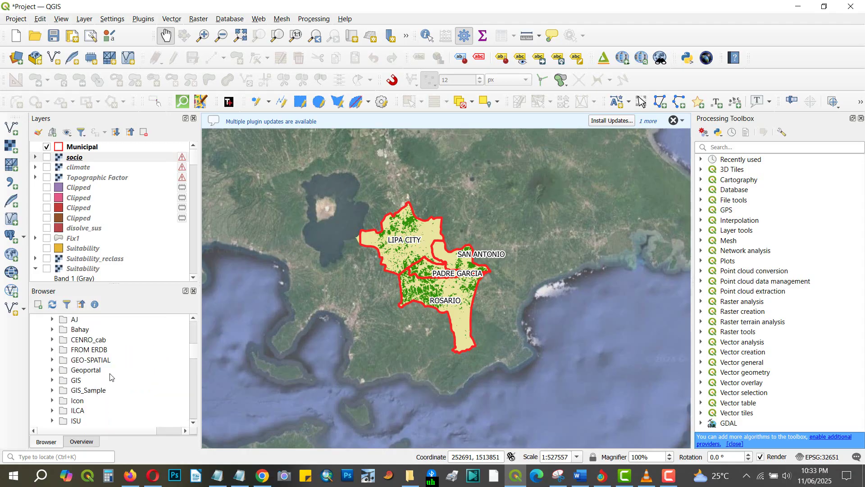
pyautogui.click(52, 359)
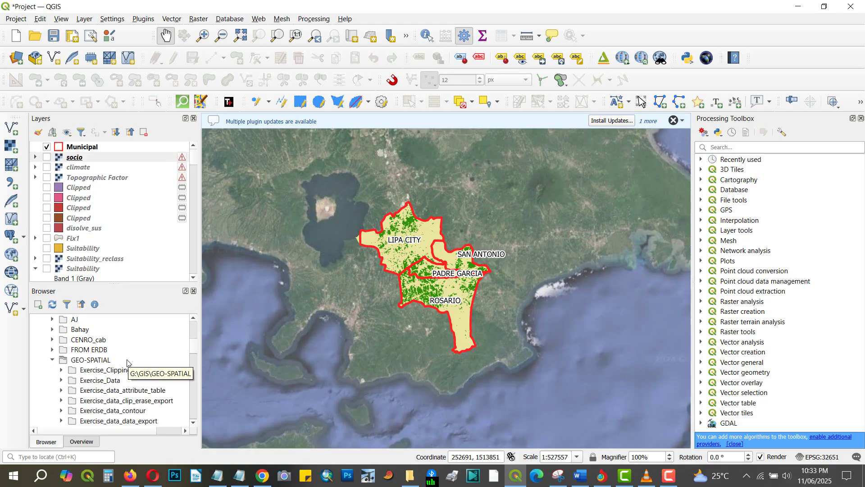
pyautogui.scroll(-1, 65, 363)
pyautogui.click(62, 360)
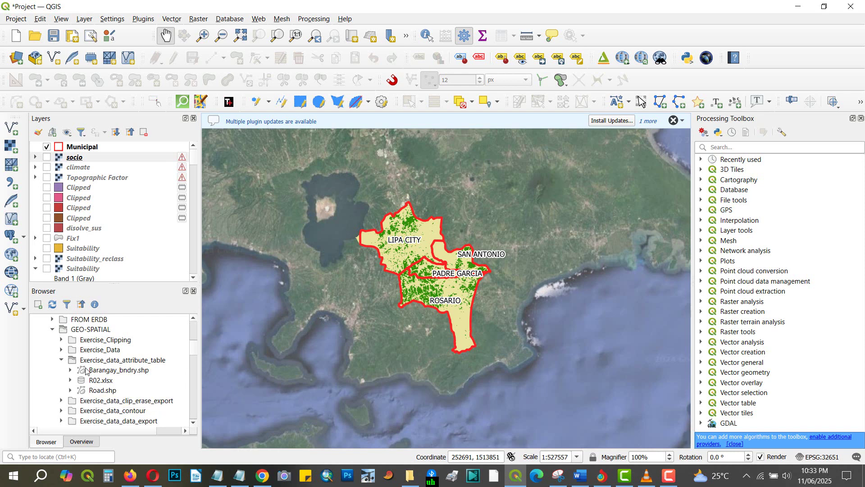
# Step: Highlight Barangay_bndry.shp and R02.xlsx in turn, and look through the remaining exercise folders
pyautogui.click(100, 371)
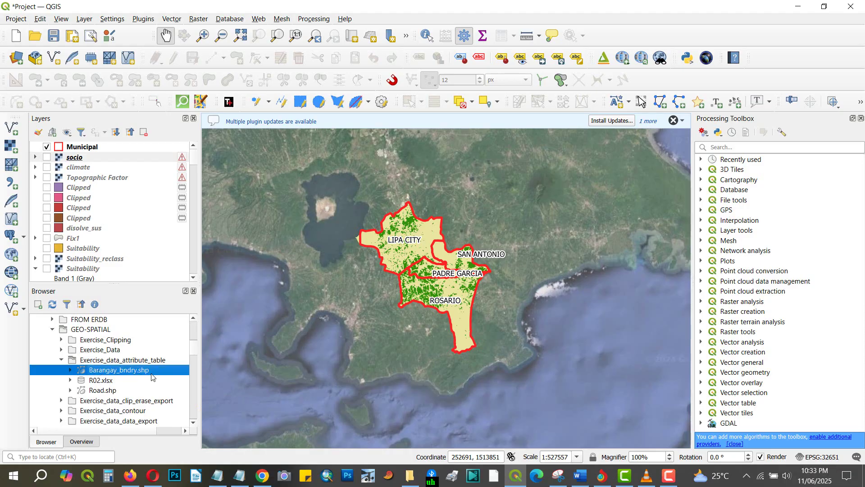
pyautogui.click(105, 382)
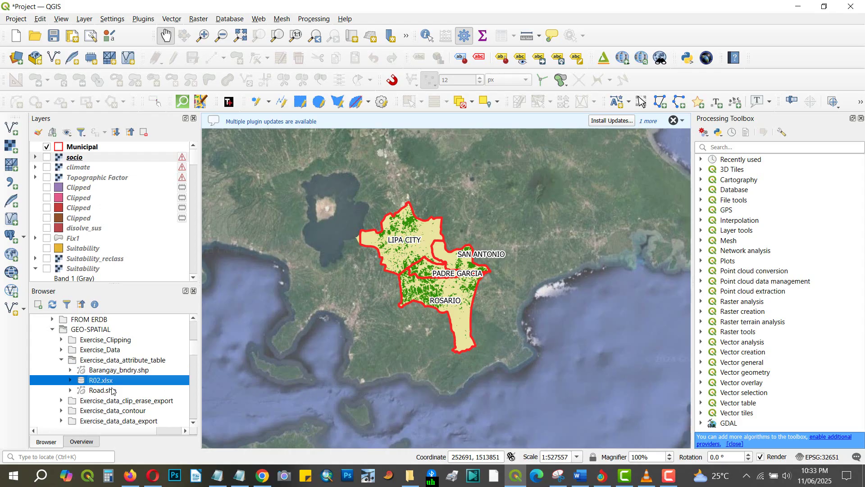
pyautogui.scroll(-2, 154, 400)
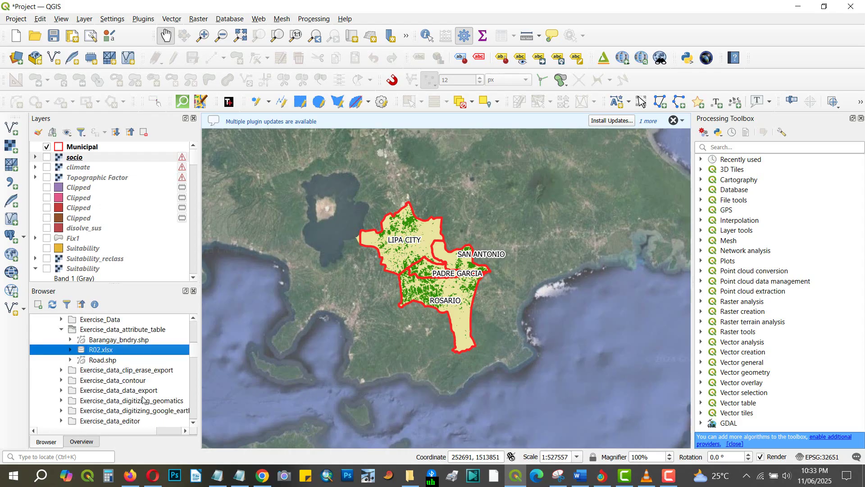
pyautogui.scroll(-1, 52, 343)
pyautogui.scroll(1, 45, 334)
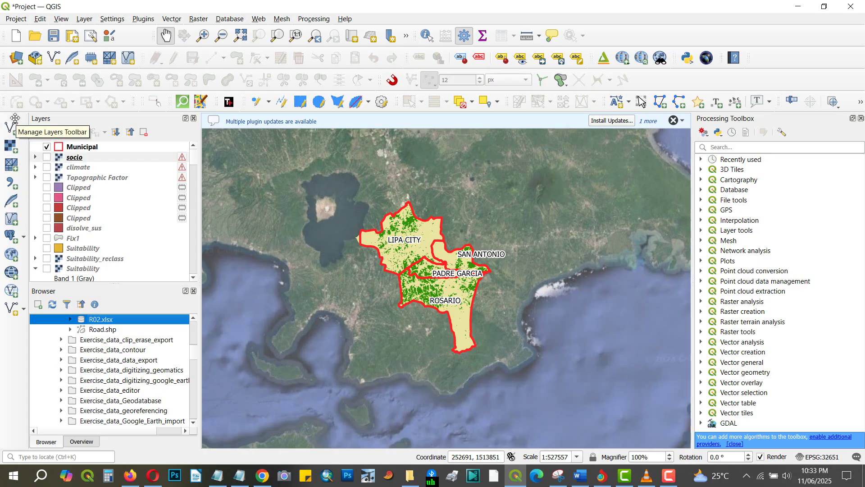
pyautogui.moveTo(15, 118); pyautogui.dragTo(5, 129)
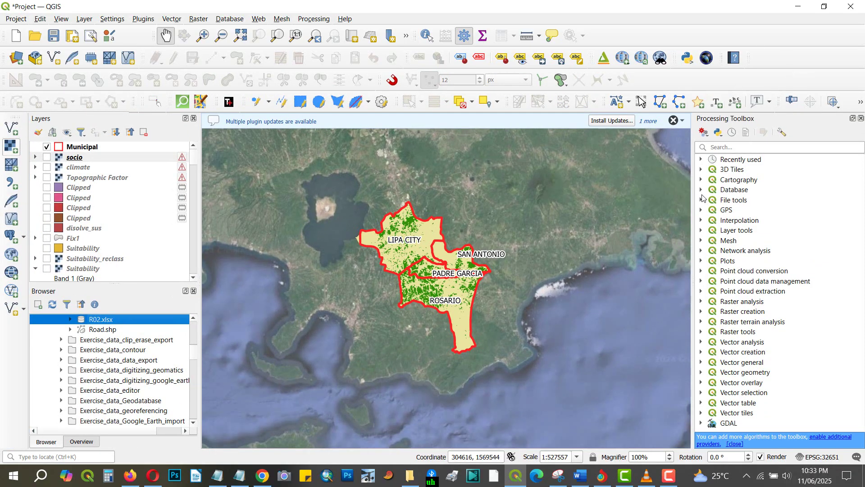
# Step: Close the Processing Toolbox and bring it back
pyautogui.click(861, 119)
pyautogui.click(322, 22)
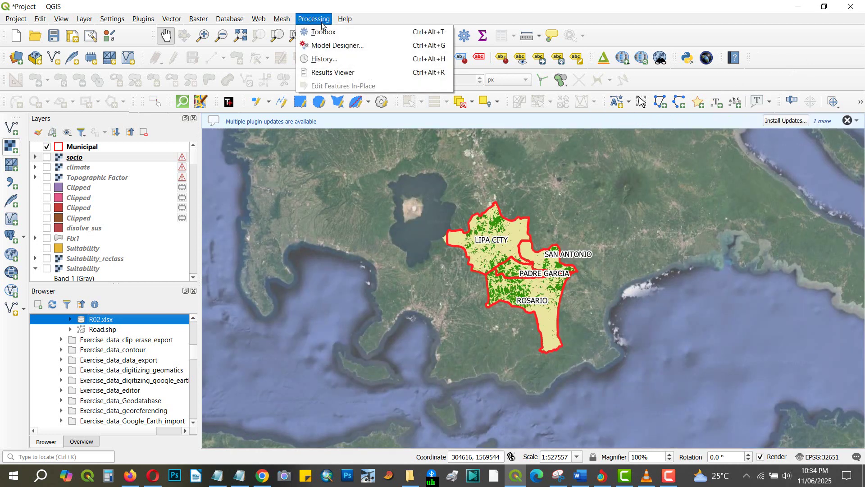
pyautogui.click(324, 31)
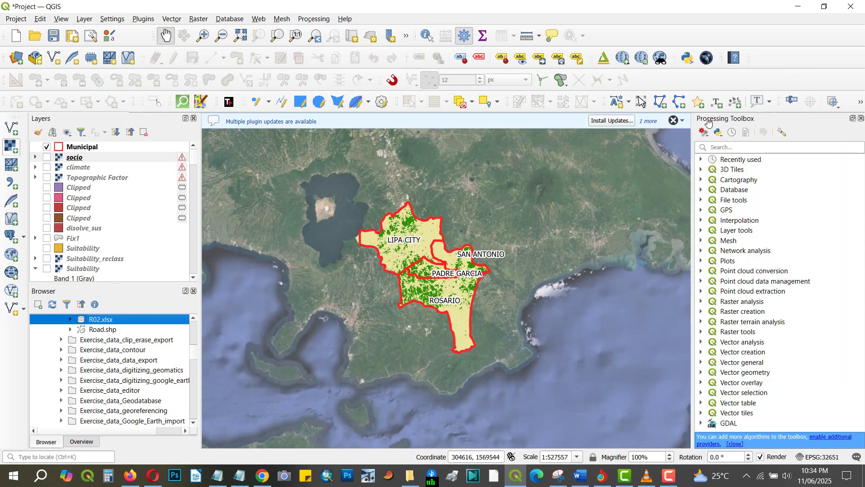
pyautogui.click(743, 145)
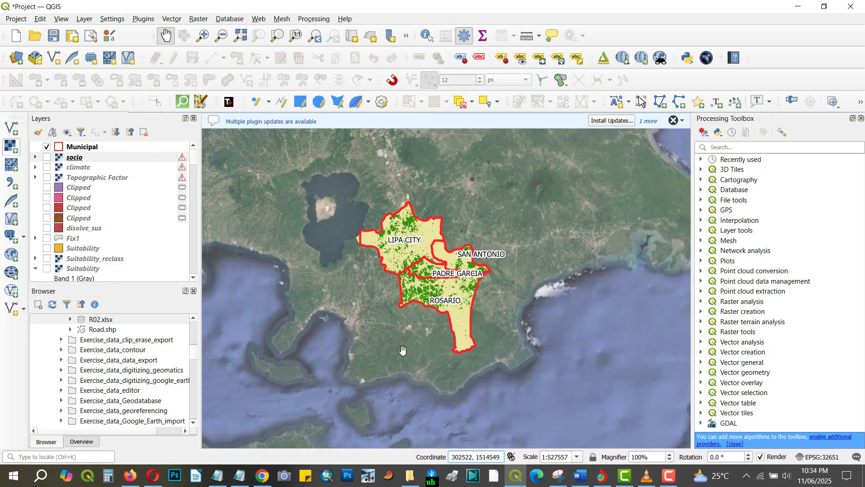
# Step: View the municipal boundaries closer on the map and look at the project's saved layouts in the Layout Manager
pyautogui.scroll(1, 403, 350)
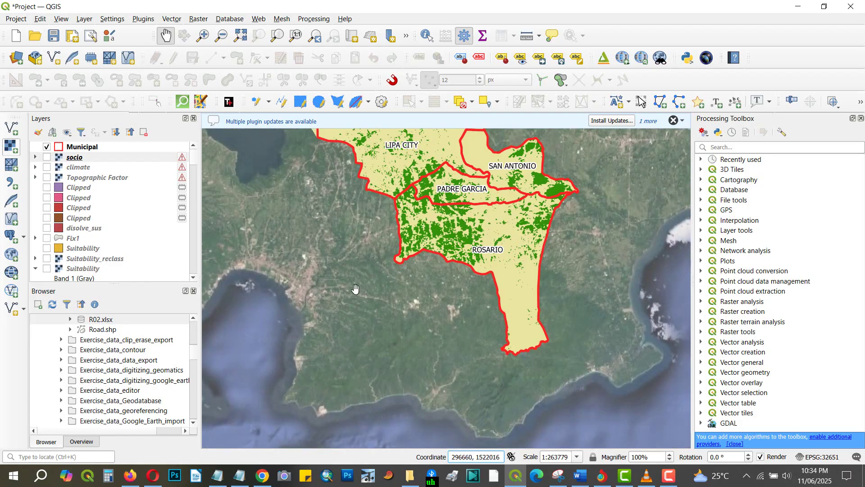
pyautogui.moveTo(287, 216); pyautogui.dragTo(335, 267)
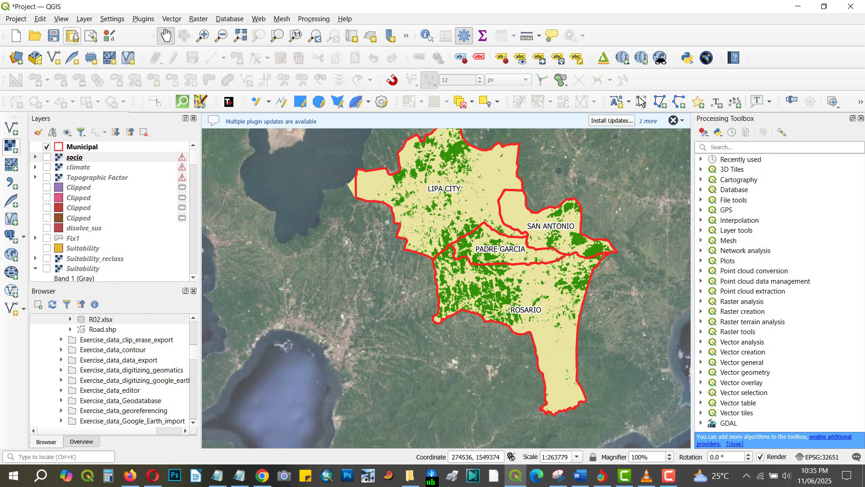
pyautogui.click(91, 36)
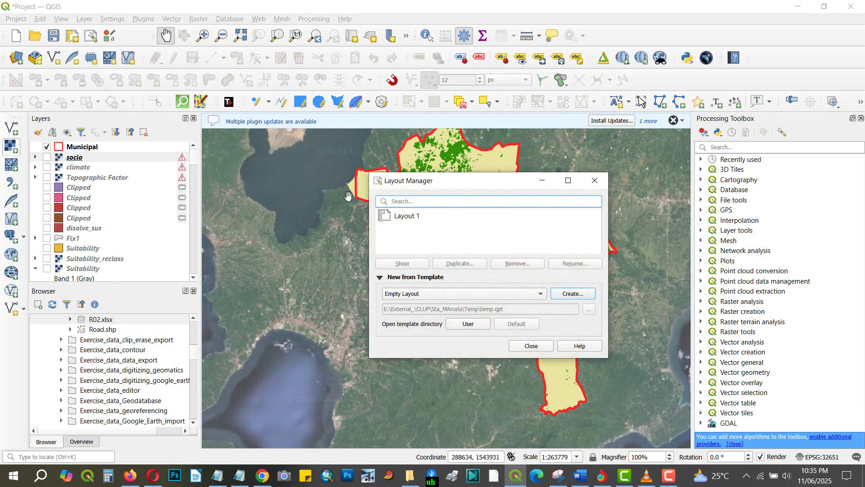
pyautogui.moveTo(447, 180); pyautogui.dragTo(324, 103)
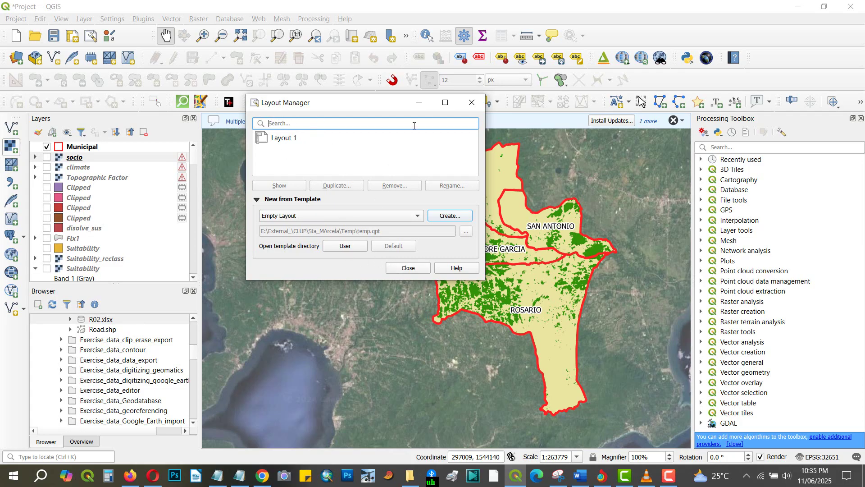
pyautogui.click(473, 104)
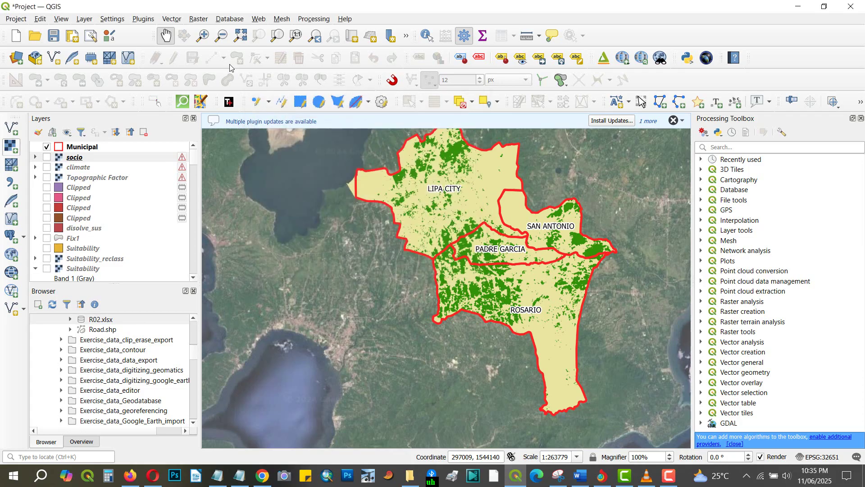
# Step: Create a second print layout from the empty layout template without a custom title, and return to the map
pyautogui.click(91, 36)
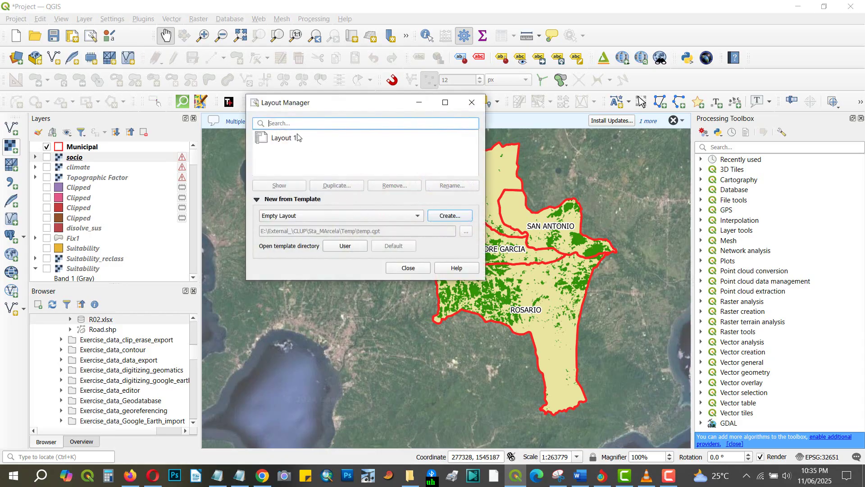
pyautogui.click(445, 221)
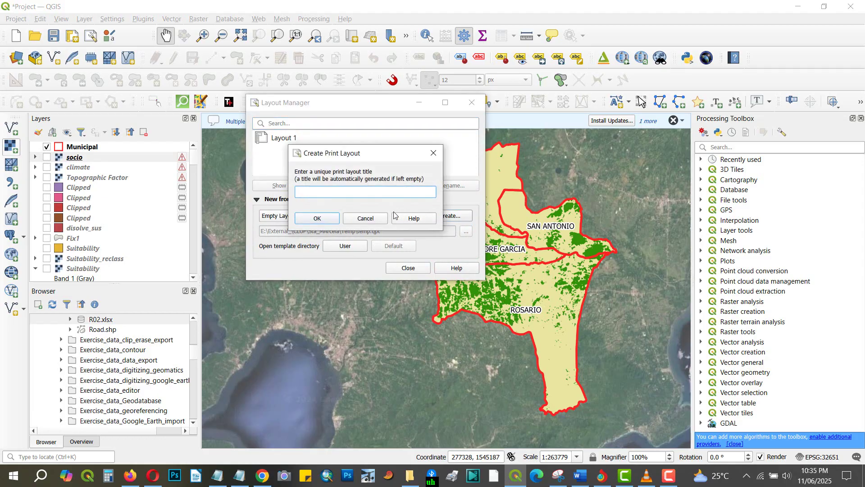
pyautogui.click(316, 219)
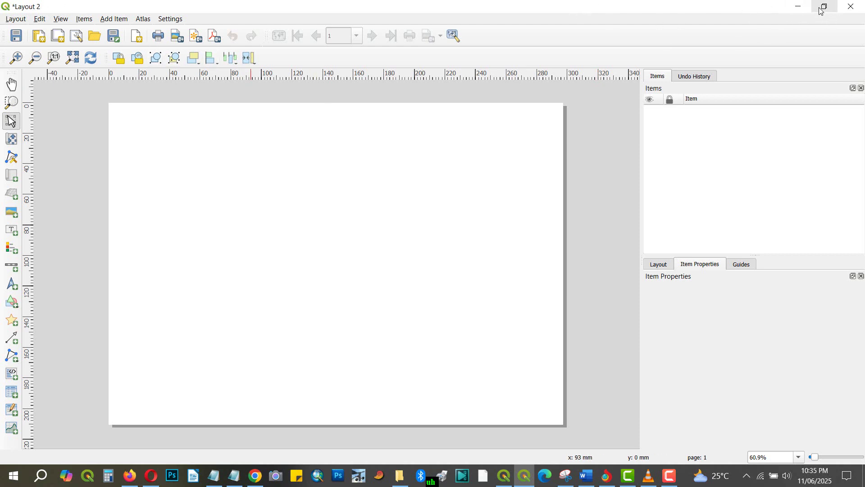
pyautogui.click(842, 12)
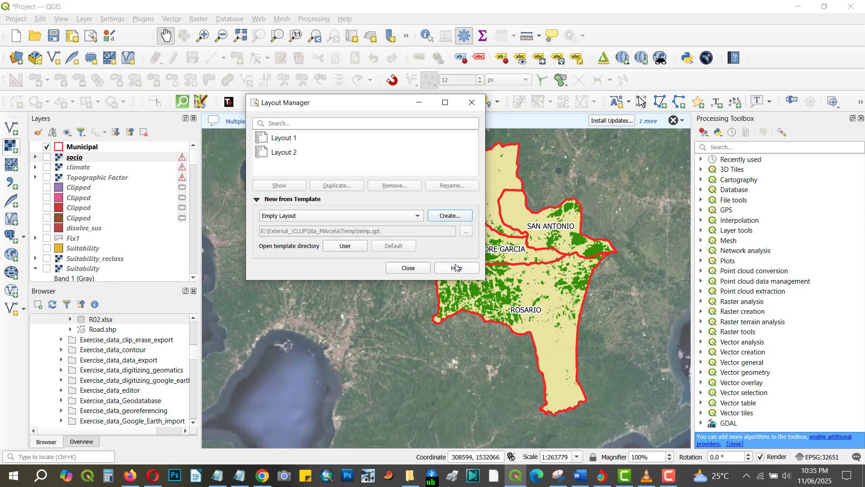
pyautogui.click(407, 268)
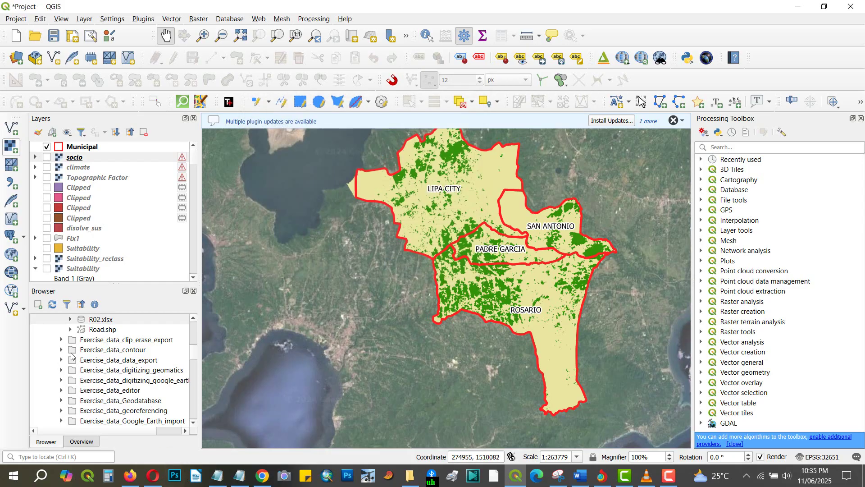
# Step: Expand the Exercise_data_clip_erase_export folder in the data browser and add Isabela.shp to the map
pyautogui.click(60, 341)
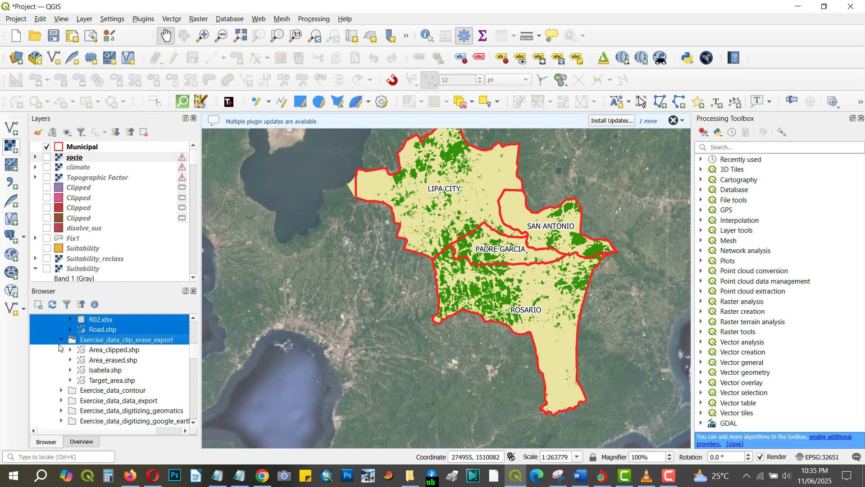
pyautogui.click(48, 360)
pyautogui.click(89, 351)
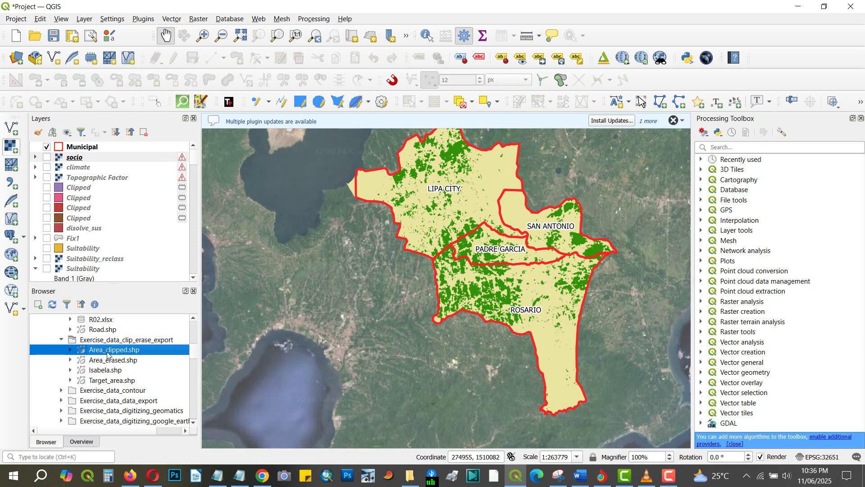
pyautogui.moveTo(105, 372); pyautogui.dragTo(259, 215)
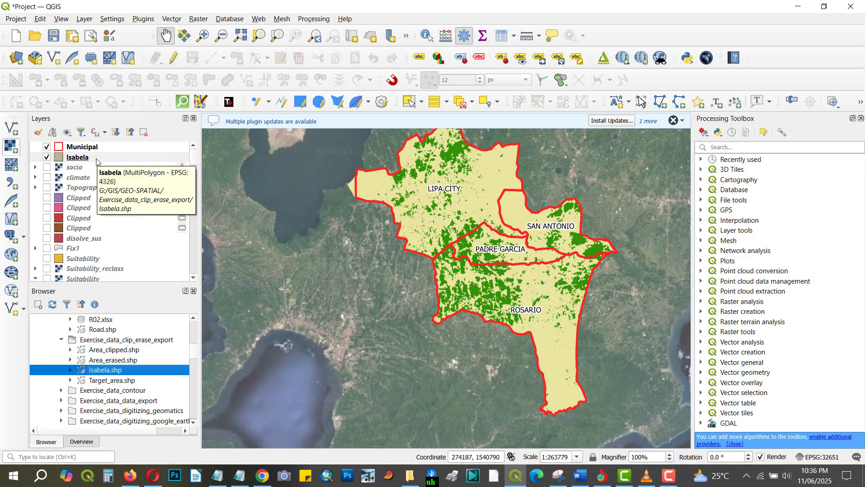
# Step: Zoom the map to the extent of the Isabela layer and shift the view slightly
pyautogui.rightClick(96, 161)
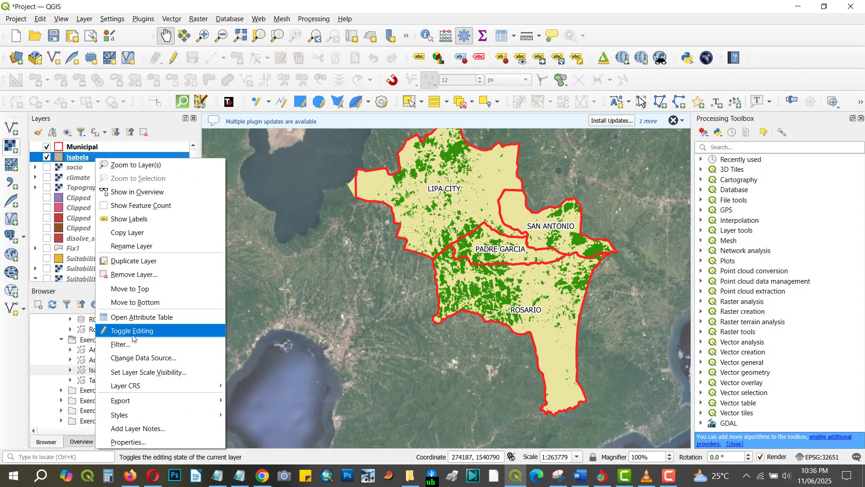
pyautogui.click(111, 173)
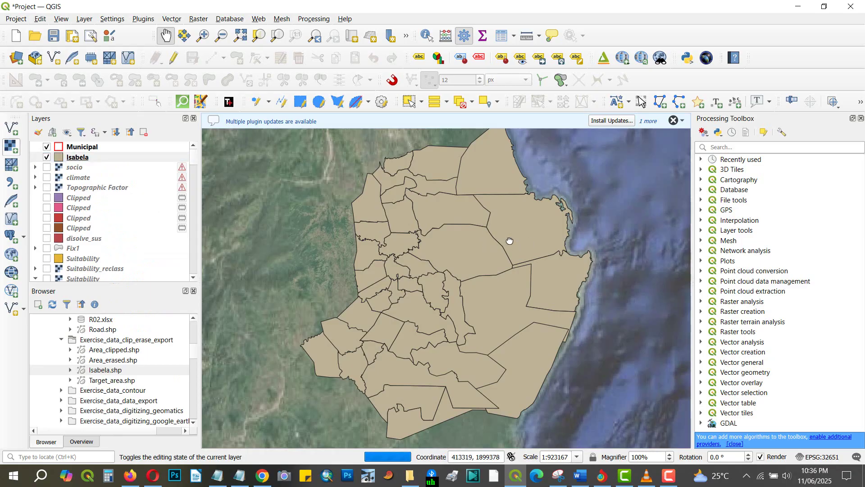
pyautogui.moveTo(509, 240); pyautogui.dragTo(471, 248)
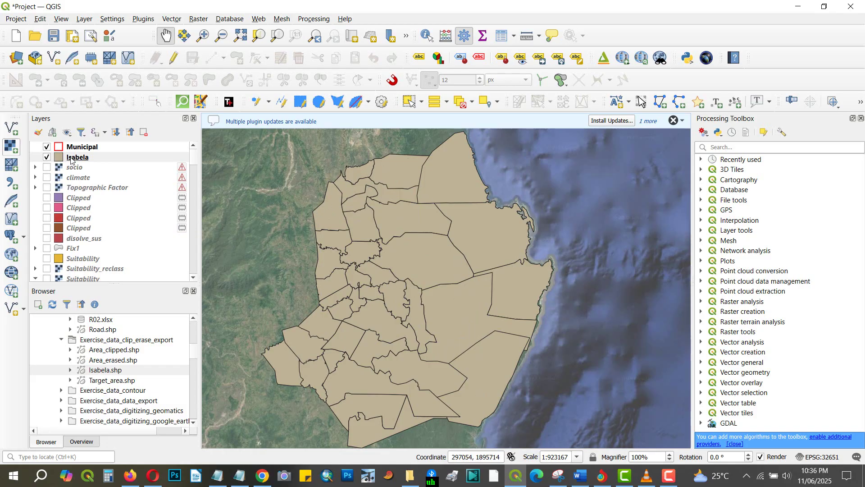
pyautogui.moveTo(78, 159)
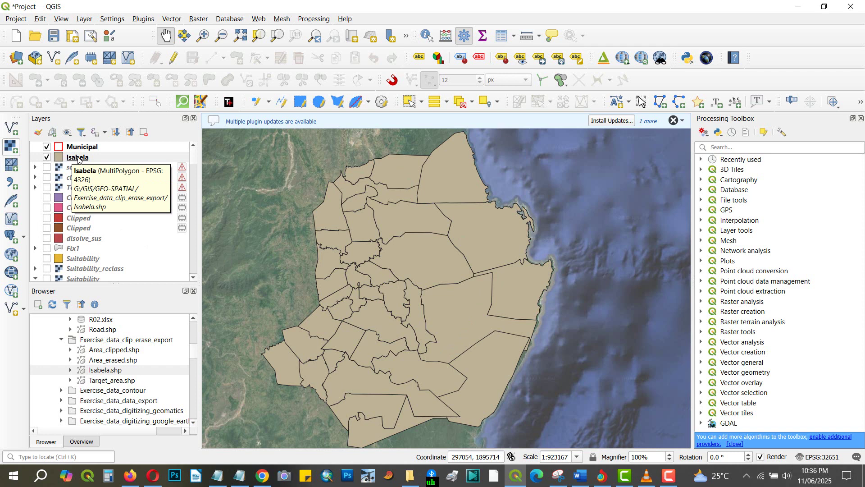
pyautogui.rightClick(78, 159)
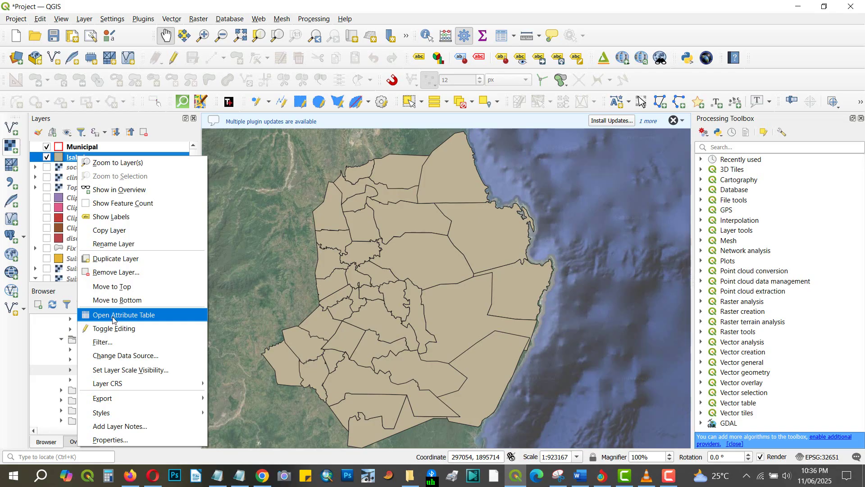
pyautogui.click(120, 147)
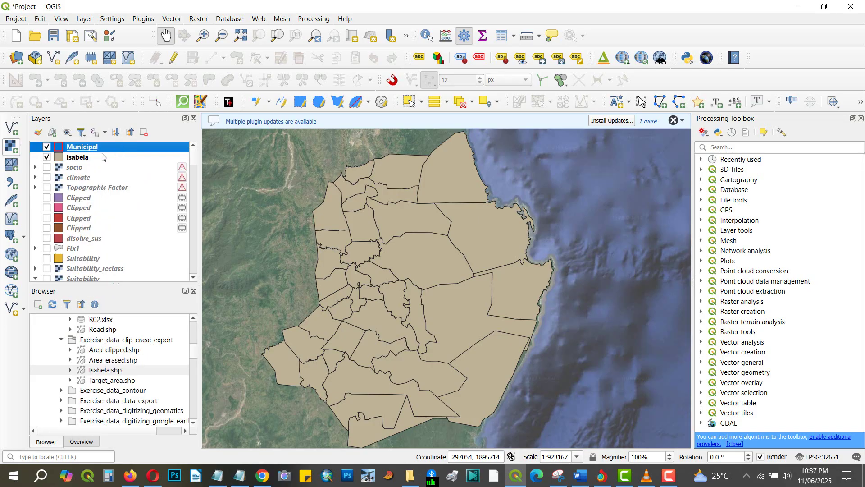
# Step: Open the Isabela layer's attribute table and look through its columns
pyautogui.rightClick(87, 158)
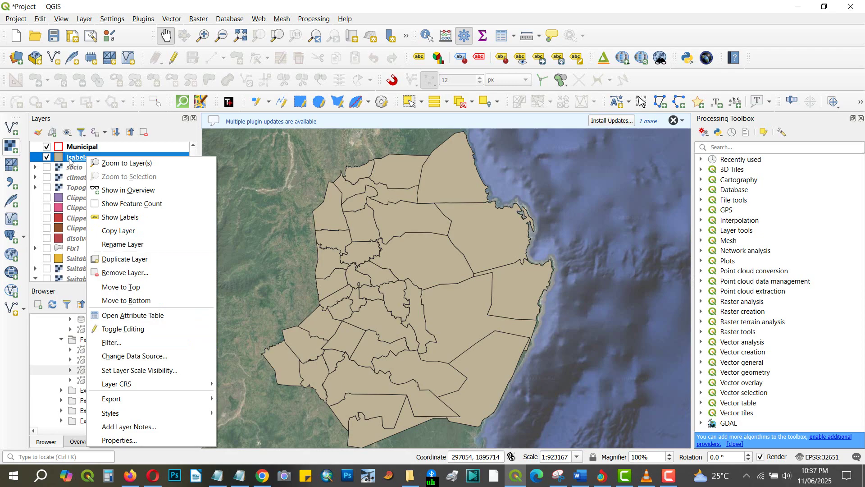
pyautogui.click(113, 316)
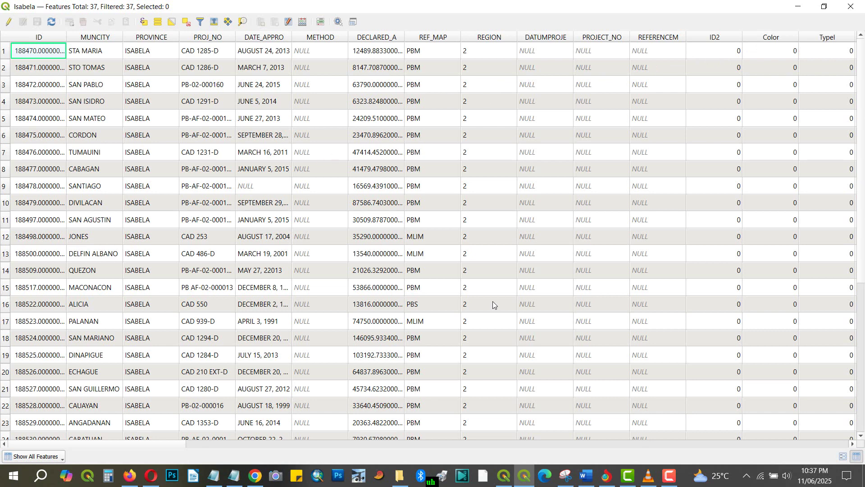
pyautogui.click(554, 445)
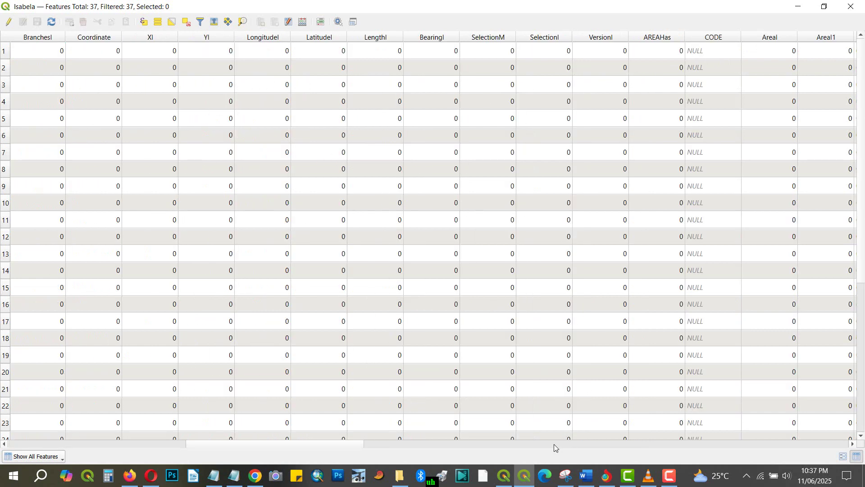
pyautogui.moveTo(391, 446); pyautogui.dragTo(61, 429)
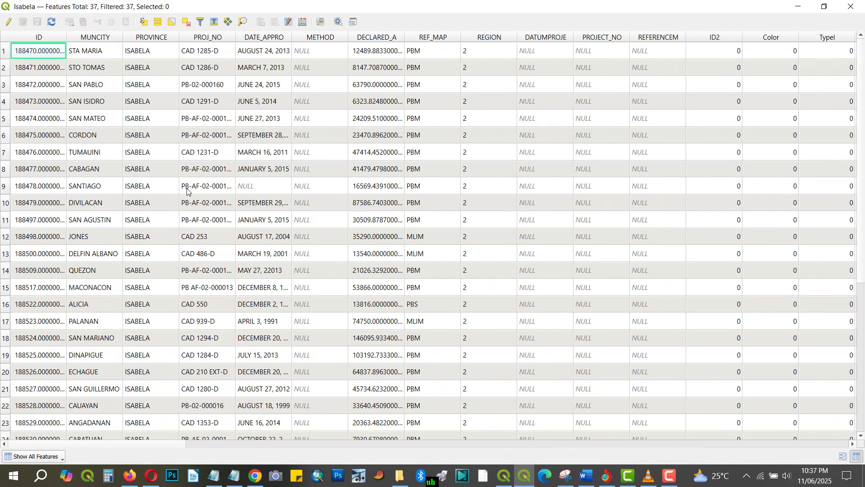
# Step: Sort the Isabela attribute table by MUNCITY in ascending order and look through the municipality rows
pyautogui.click(87, 39)
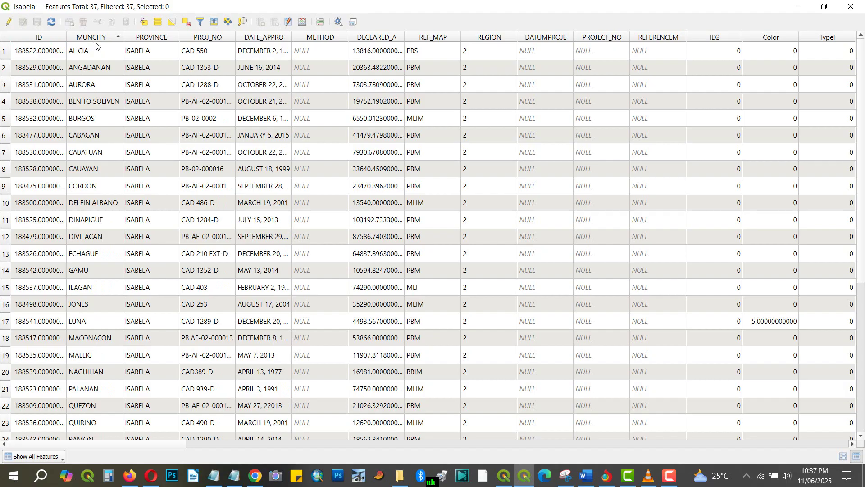
pyautogui.scroll(-4, 109, 126)
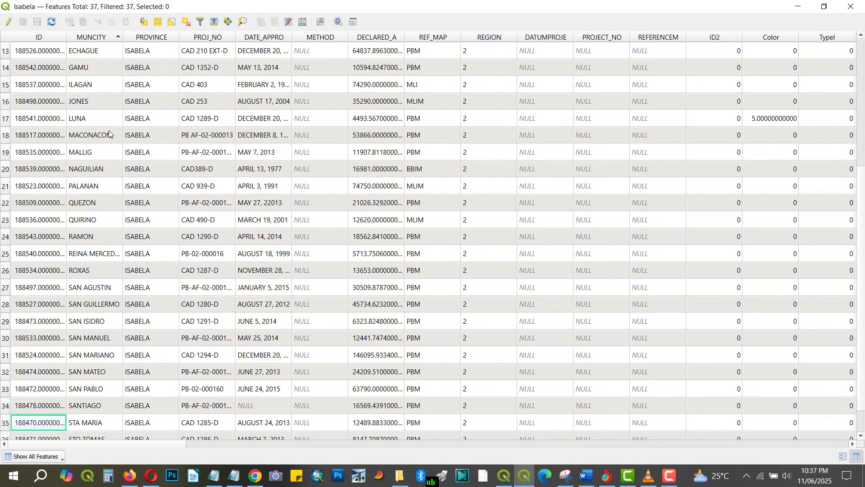
pyautogui.scroll(4, 105, 117)
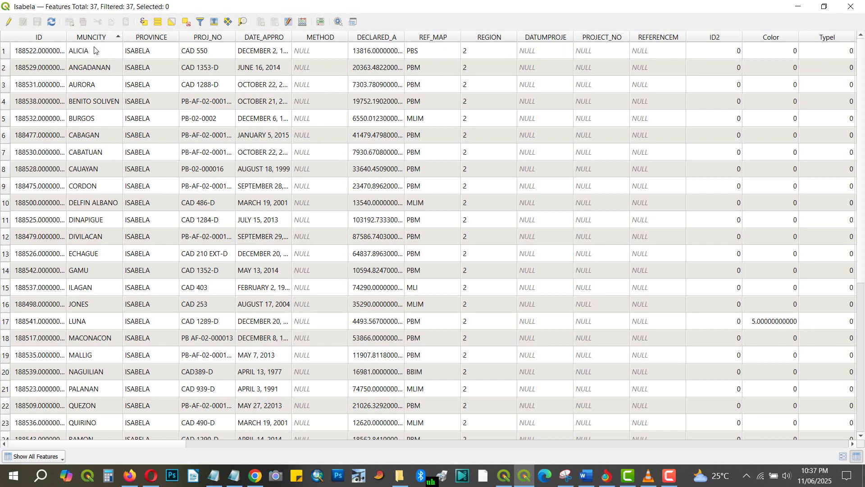
# Step: Reduce the Isabela attribute table to a smaller floating window over the map, and close it
pyautogui.doubleClick(661, 9)
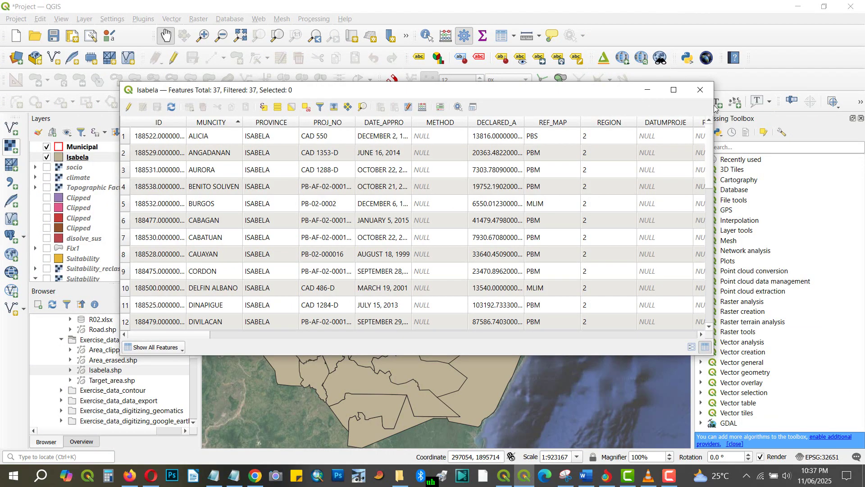
pyautogui.moveTo(714, 110); pyautogui.dragTo(539, 131)
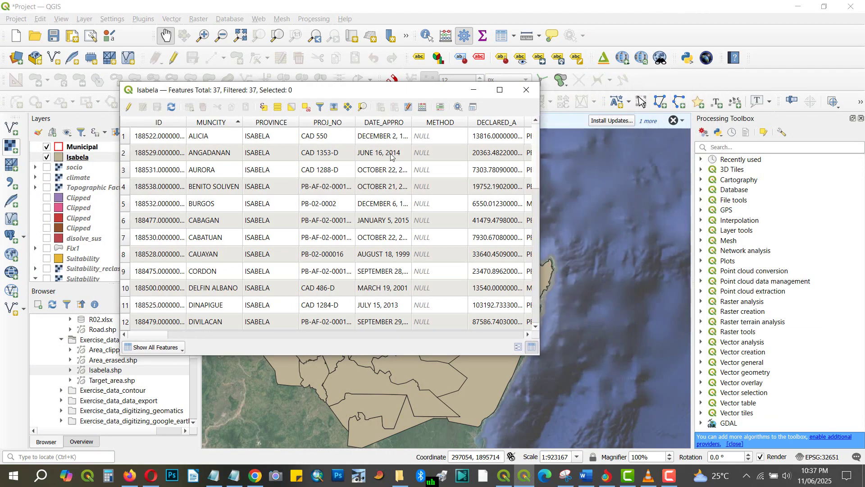
pyautogui.moveTo(334, 92); pyautogui.dragTo(450, 91)
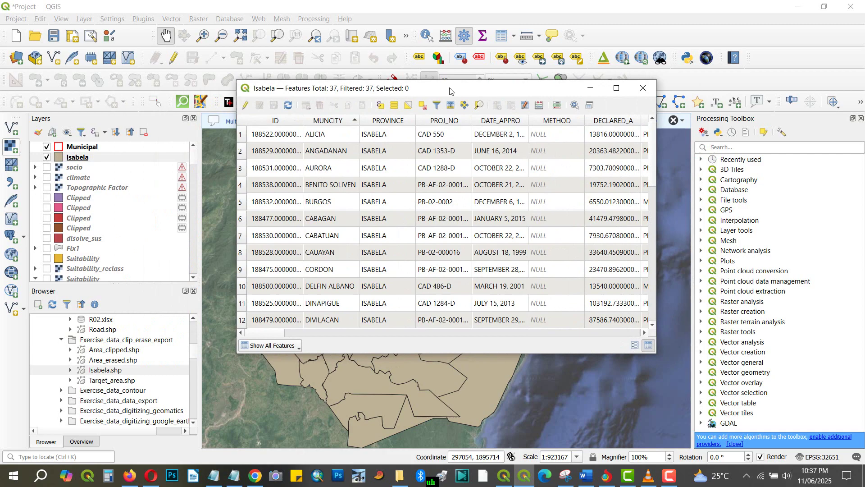
pyautogui.click(643, 90)
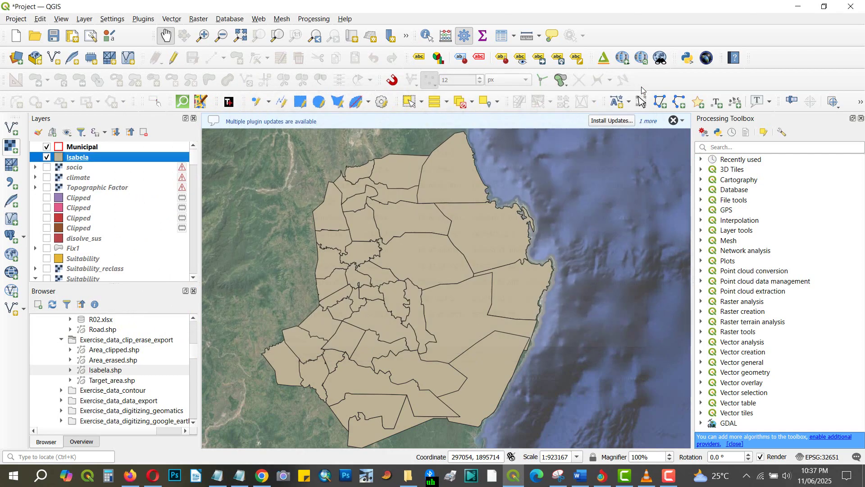
# Step: Open the Municipal layer's attribute table, look through its columns, and close it
pyautogui.click(86, 149)
pyautogui.rightClick(86, 148)
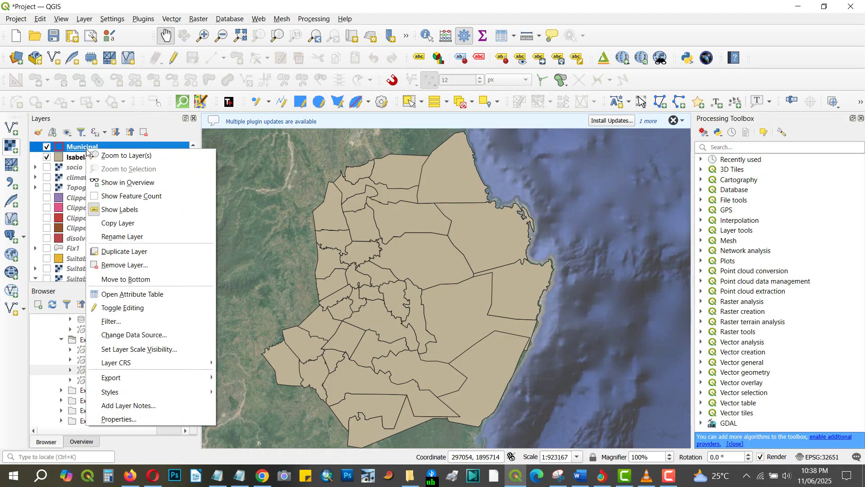
pyautogui.click(119, 294)
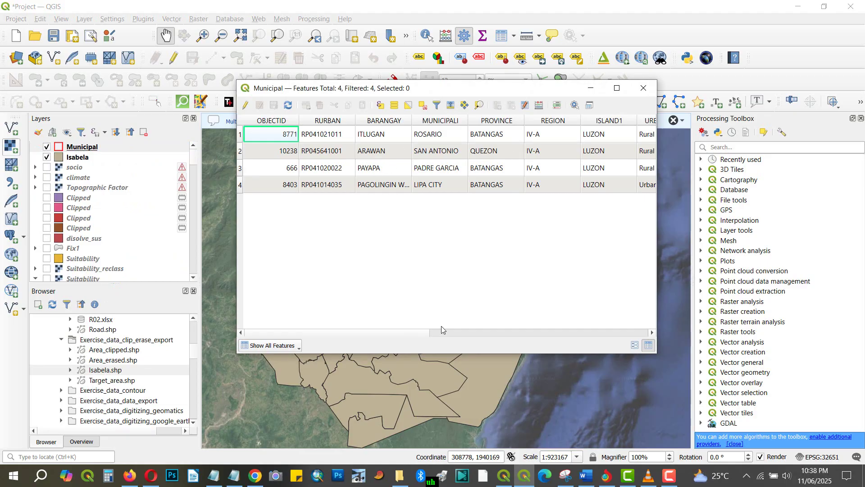
pyautogui.moveTo(422, 337); pyautogui.dragTo(593, 349)
pyautogui.scroll(10, 639, 146)
pyautogui.click(642, 91)
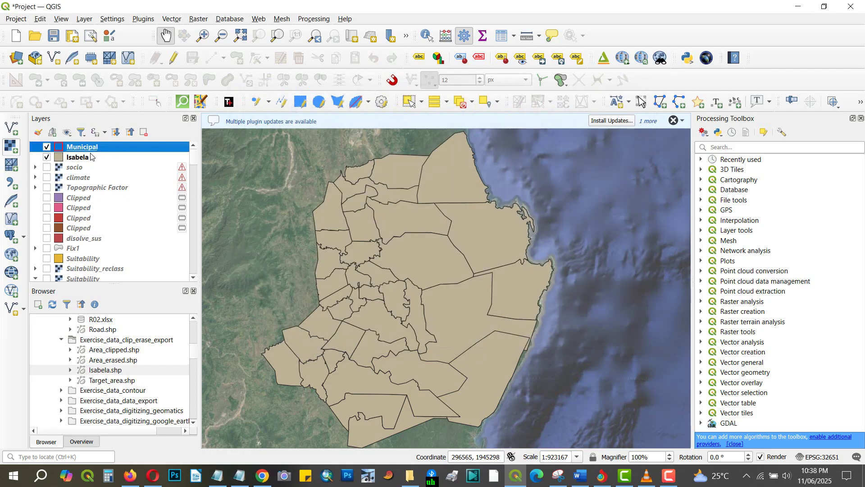
# Step: Select the Isabela layer in the layer list
pyautogui.click(81, 158)
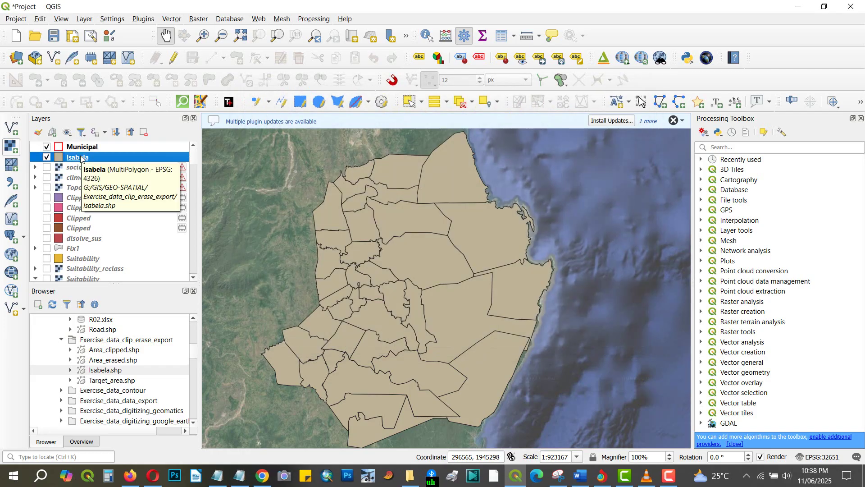